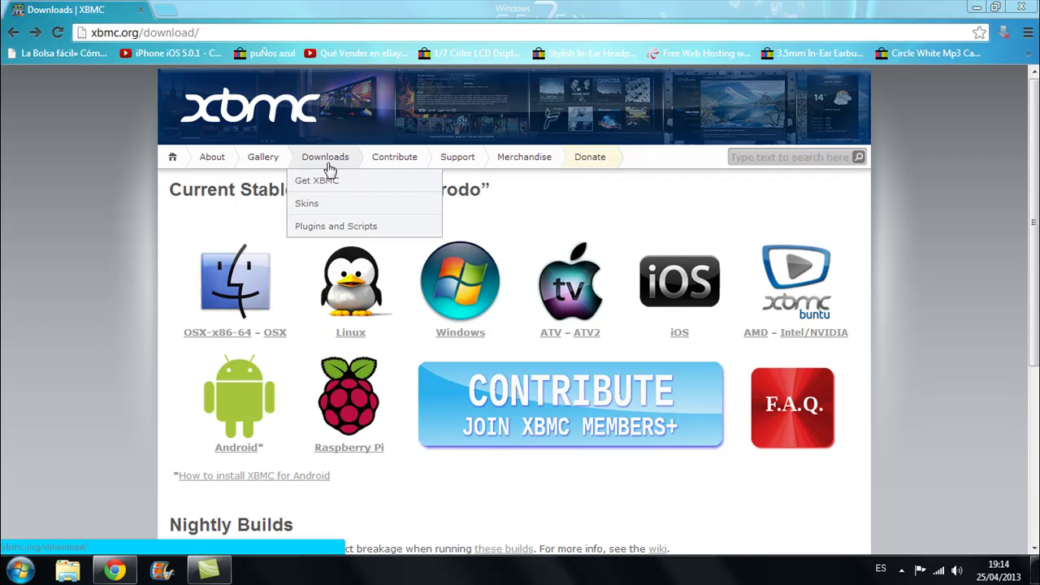
- Download the Windows installer of the XBMC 12.1 "Frodo" stable release and minimize the browser
scroll(520, 293, "down", 1)
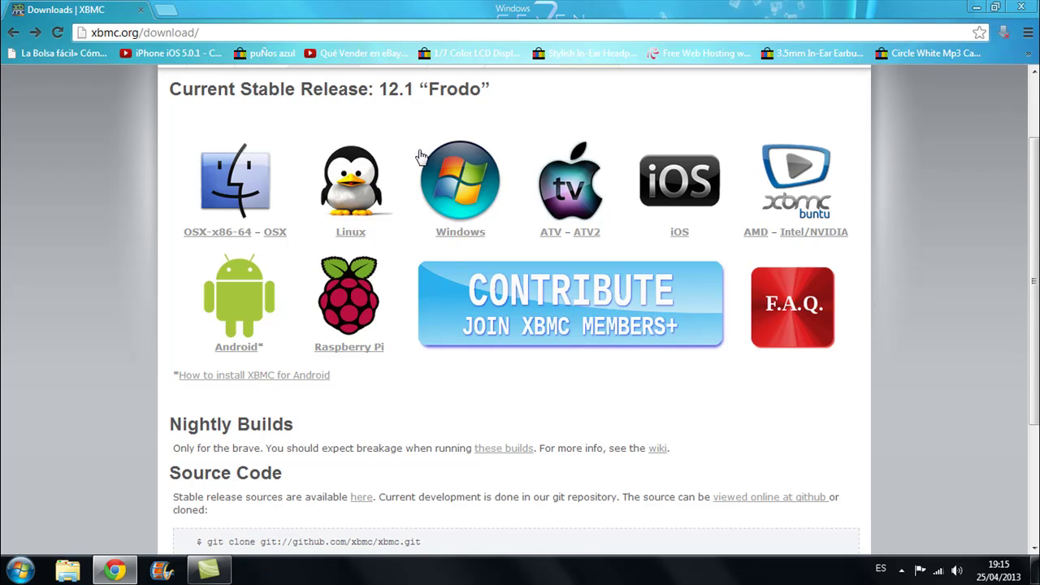
left_click(467, 201)
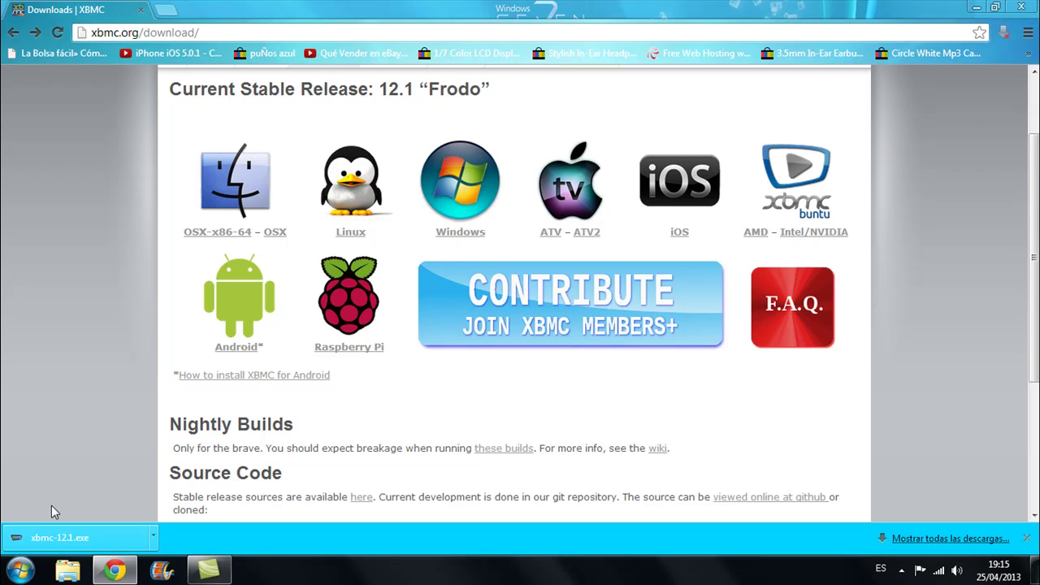
left_click(971, 7)
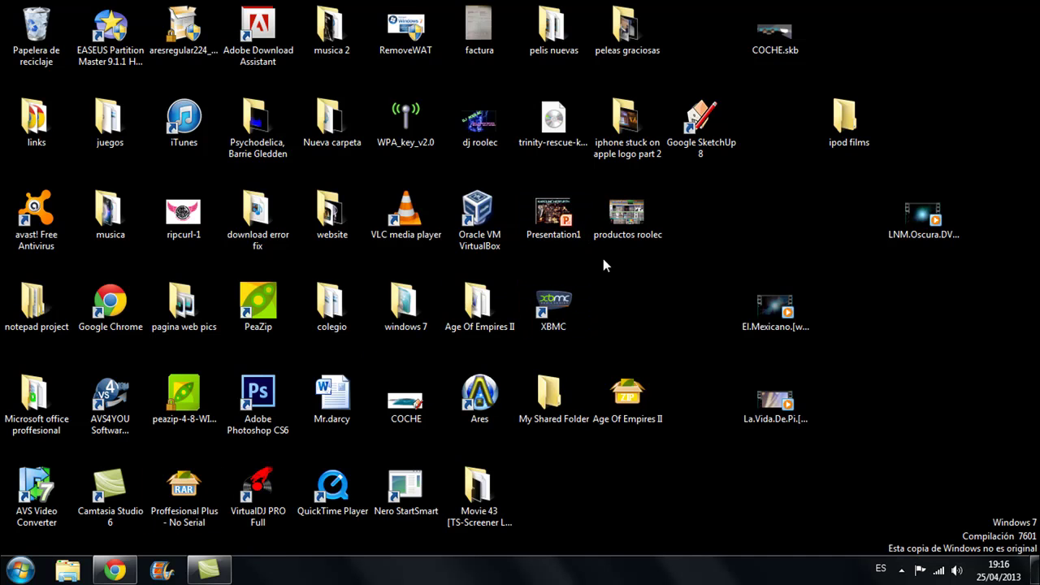
- Launch XBMC from the desktop and start installing an add-on from a zip file in the system settings
left_click(550, 312)
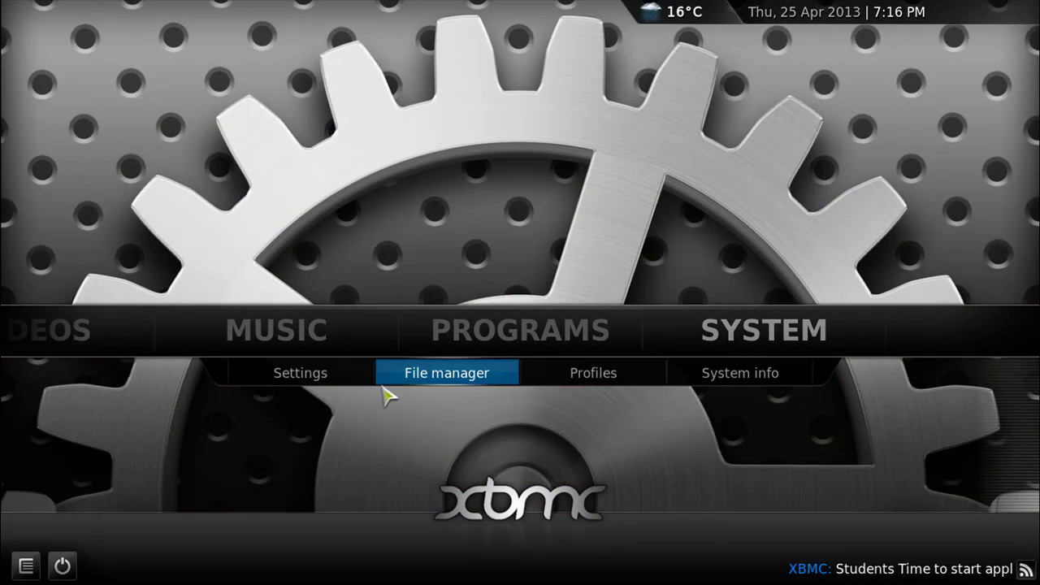
left_click(335, 379)
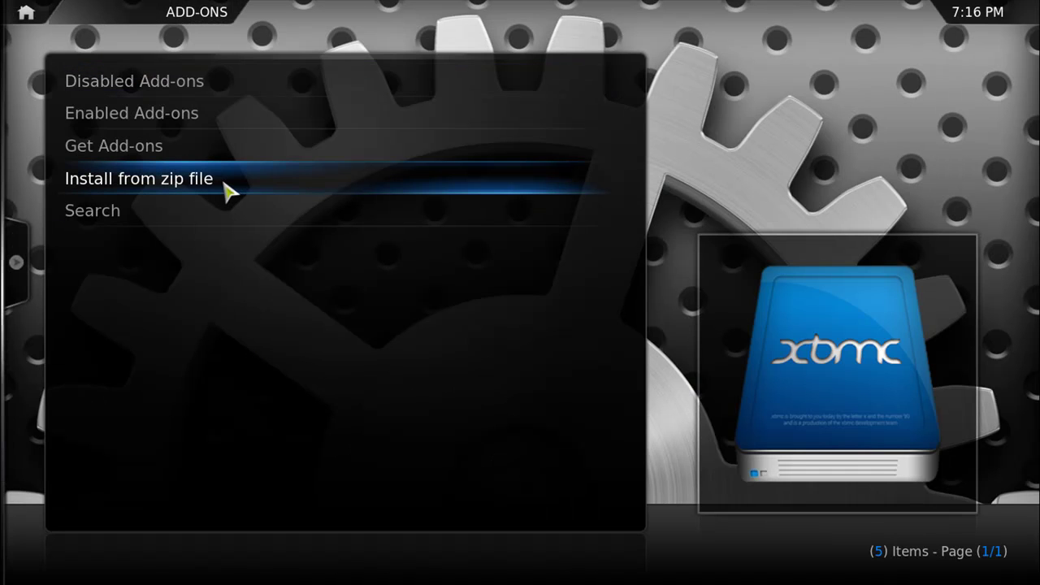
left_click(228, 189)
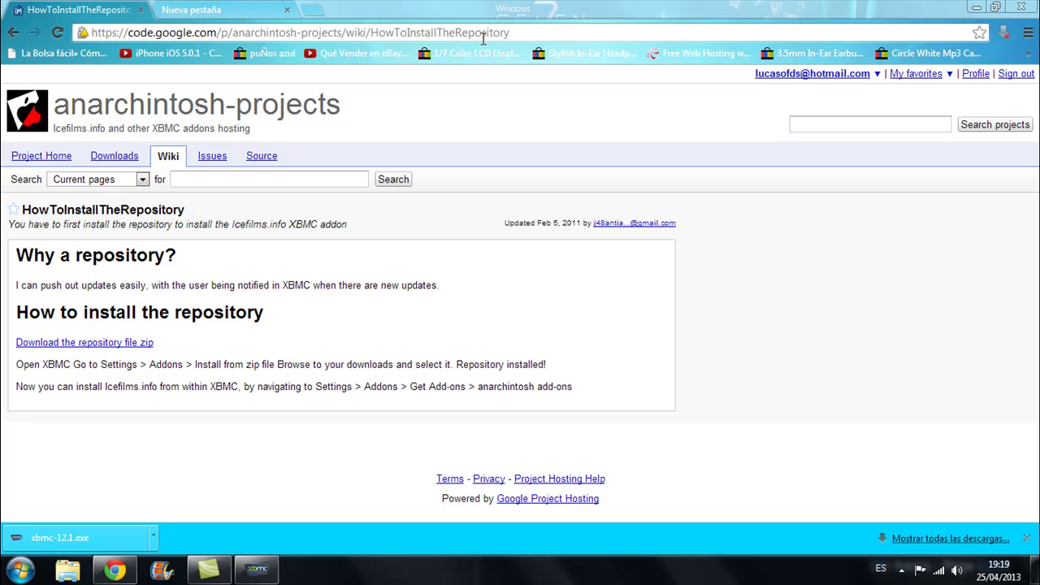
- Download the anarchintosh-projects repository zip file from the wiki page and switch back to XBMC
left_click(81, 348)
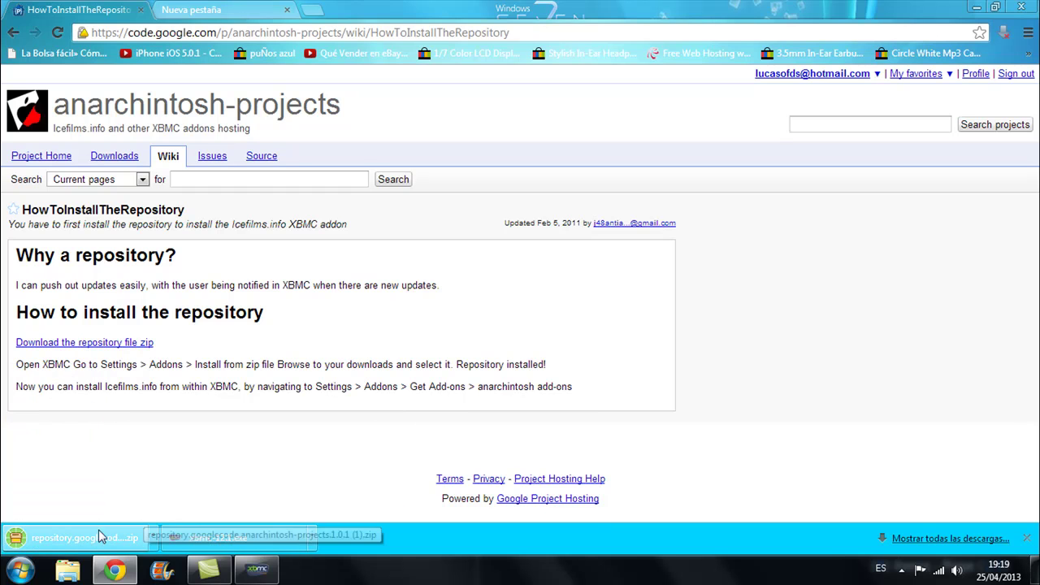
left_click(253, 574)
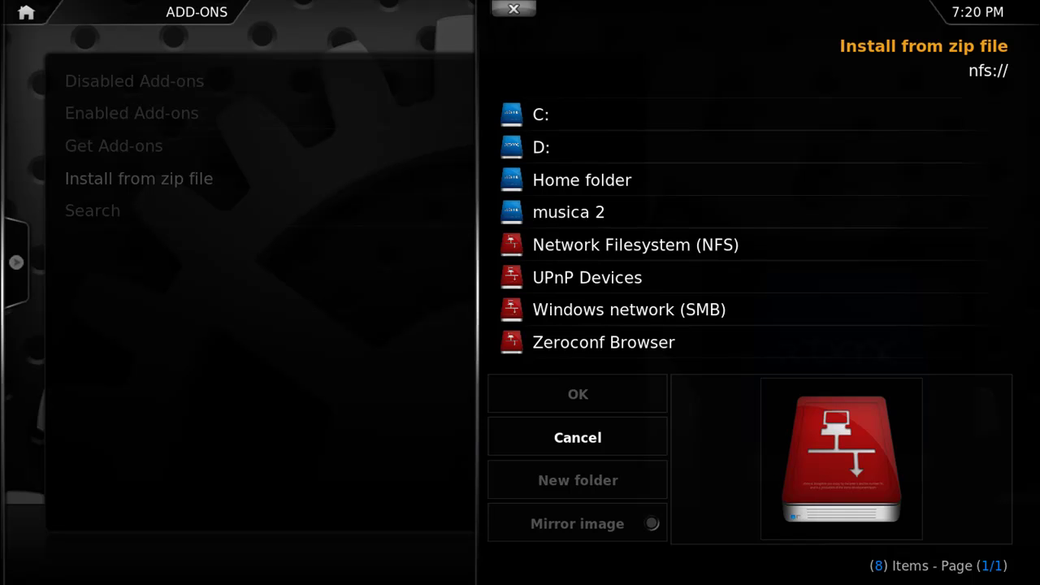
key("super")
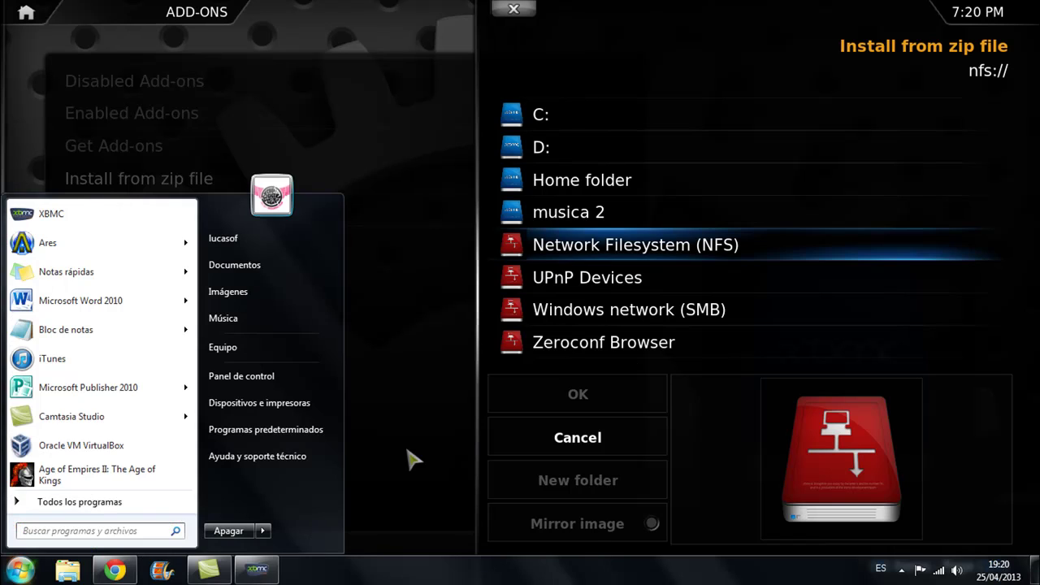
key("super")
key("Down")
key("Up")
key("Up")
key("Up")
key("Up")
key("Up")
key("Down")
key("Down")
key("Down")
key("Up")
key("Up")
key("Up")
key("Return")
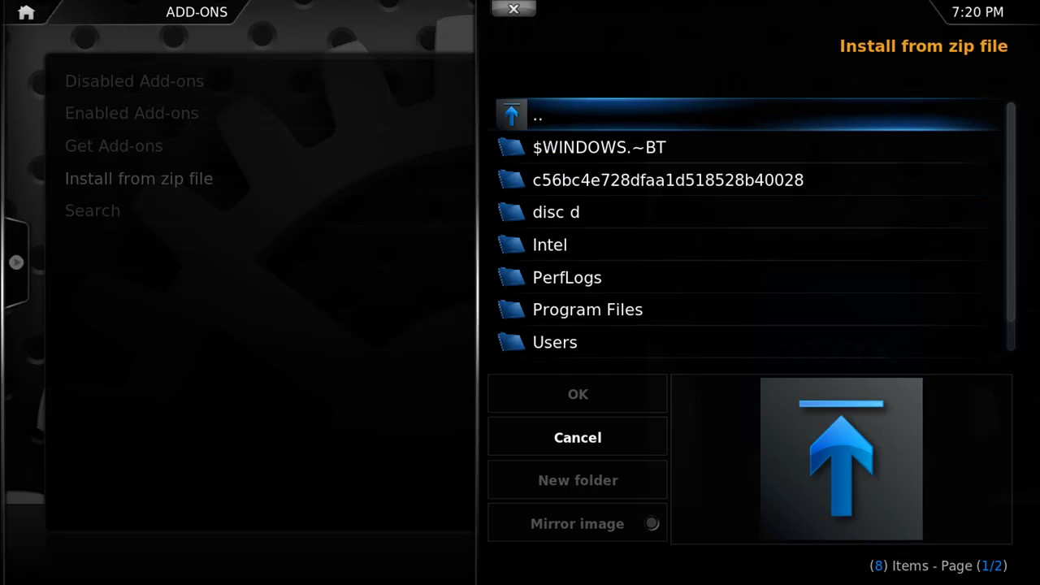
key("Up")
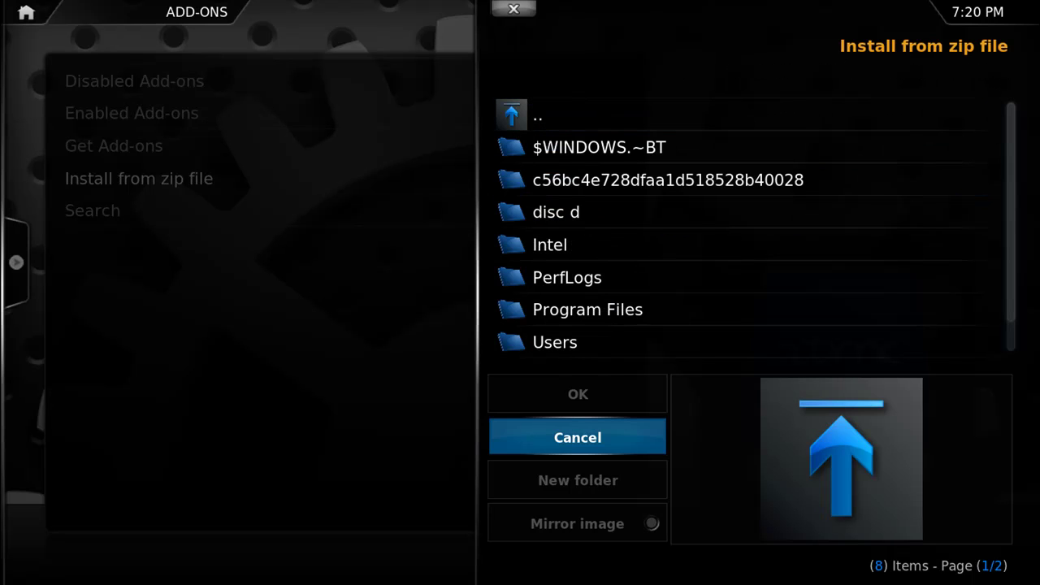
left_click(514, 111)
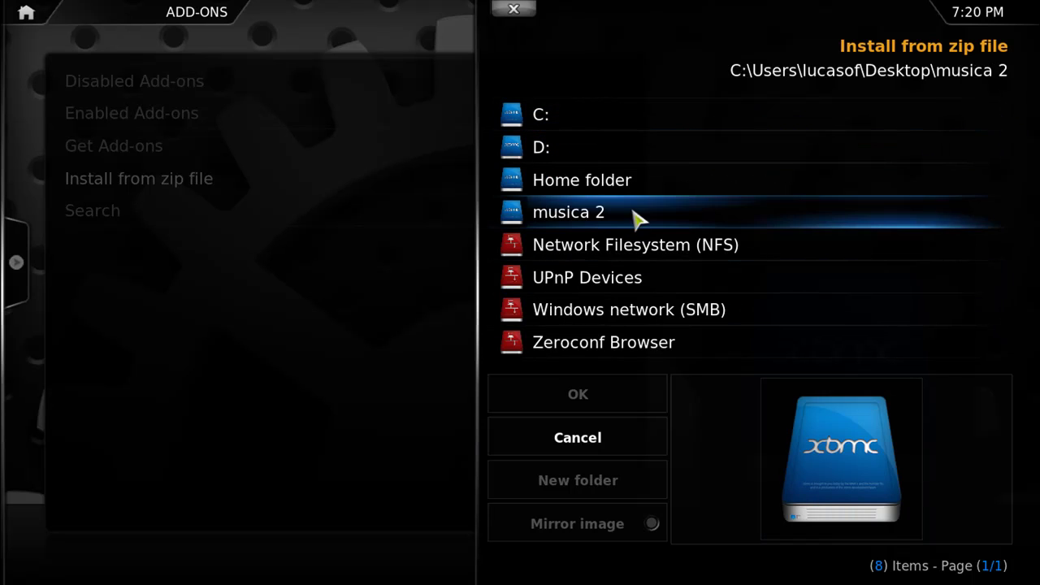
- Browse on drive C: through Users and the personal user folder to the Downloads folder
left_click(615, 147)
right_click(593, 137)
left_click(577, 130)
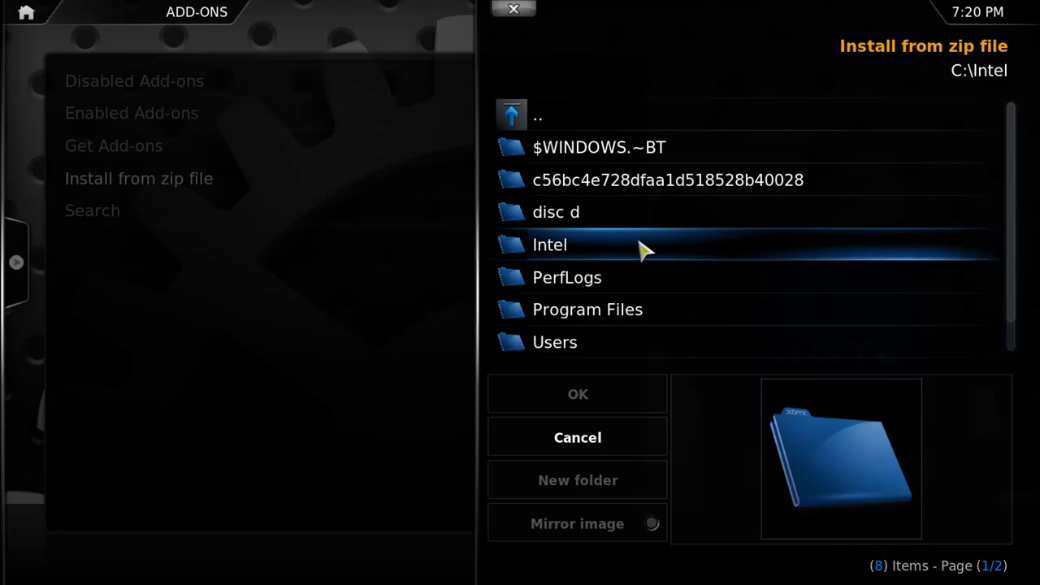
left_click(631, 342)
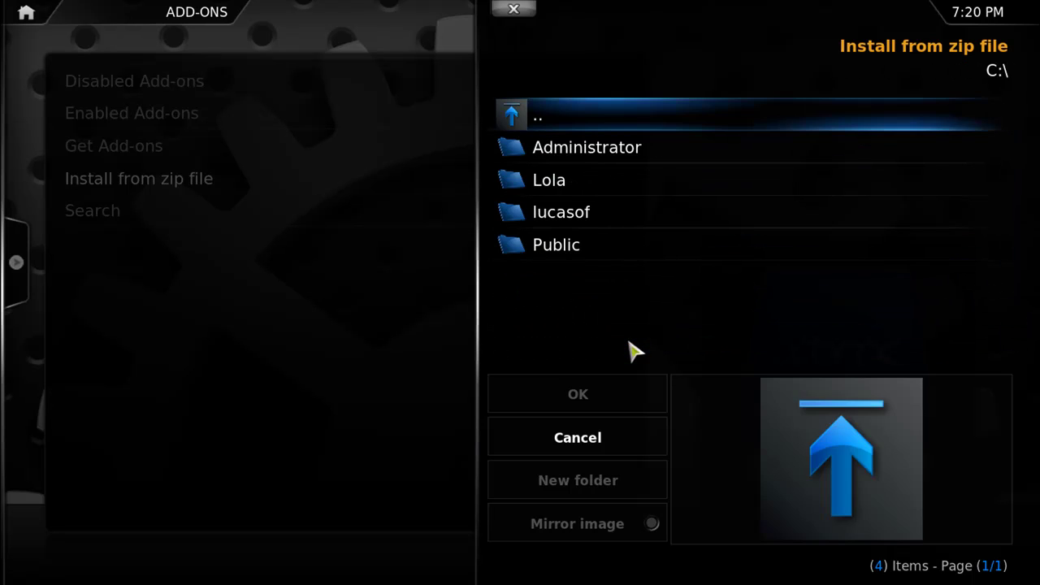
left_click(636, 235)
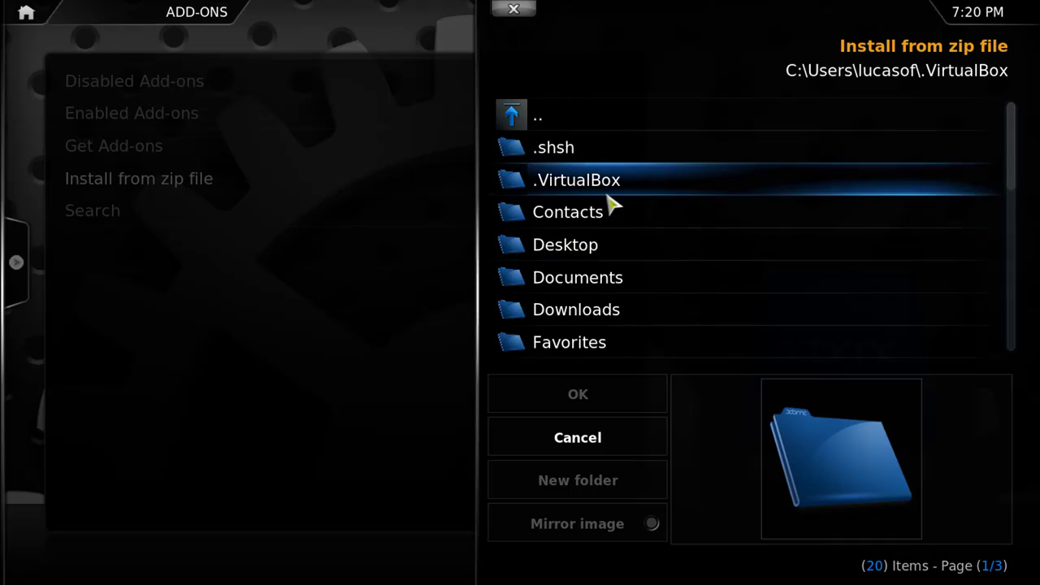
left_click(615, 313)
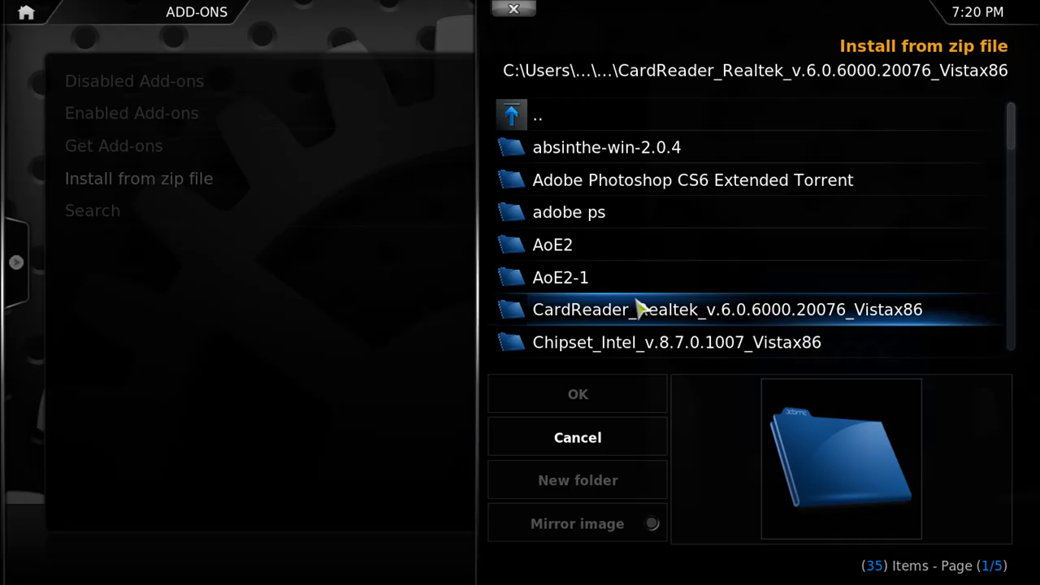
left_click_drag(1015, 146, 1025, 278)
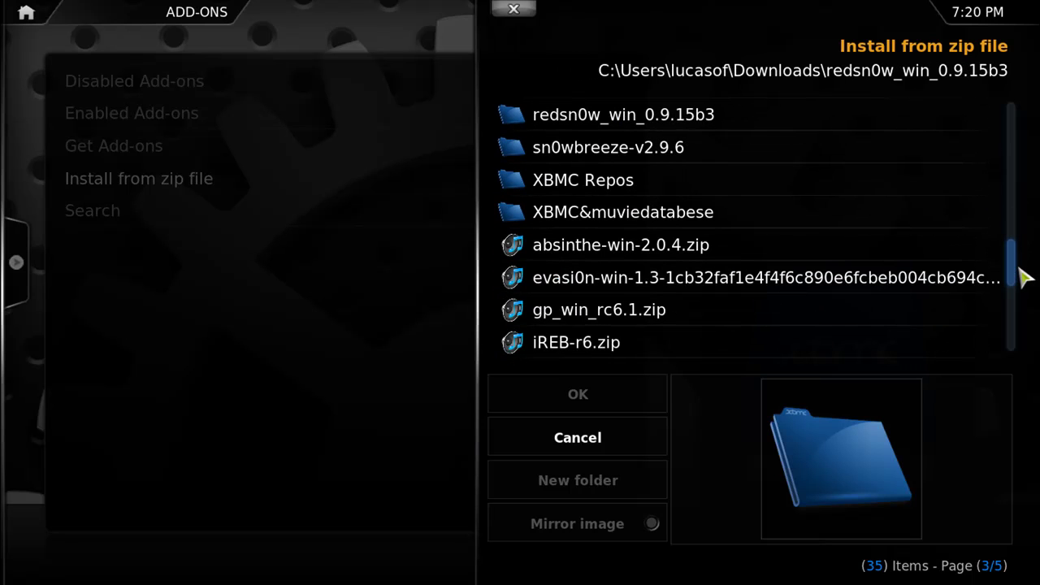
left_click(592, 178)
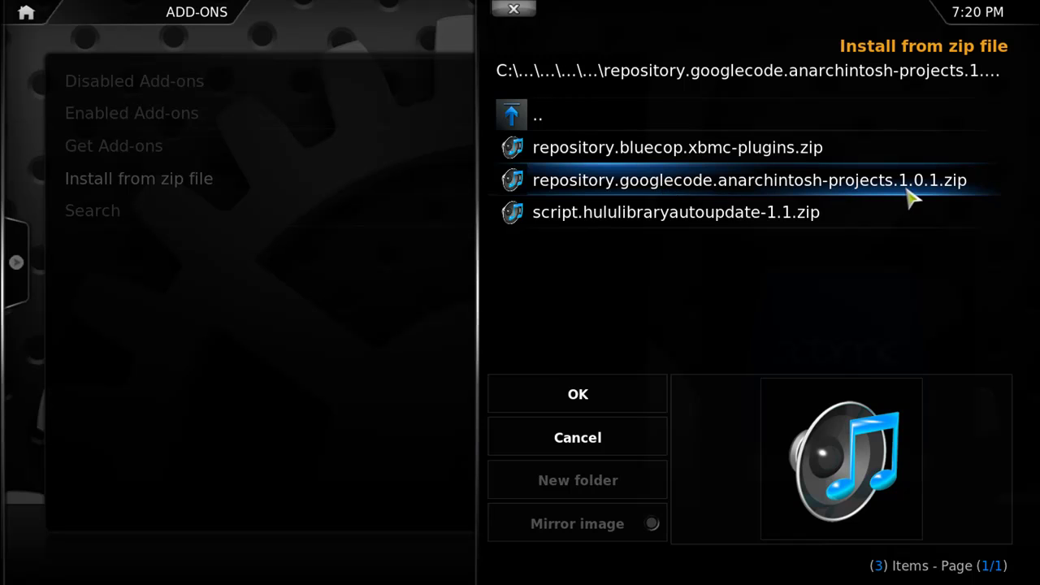
left_click(605, 122)
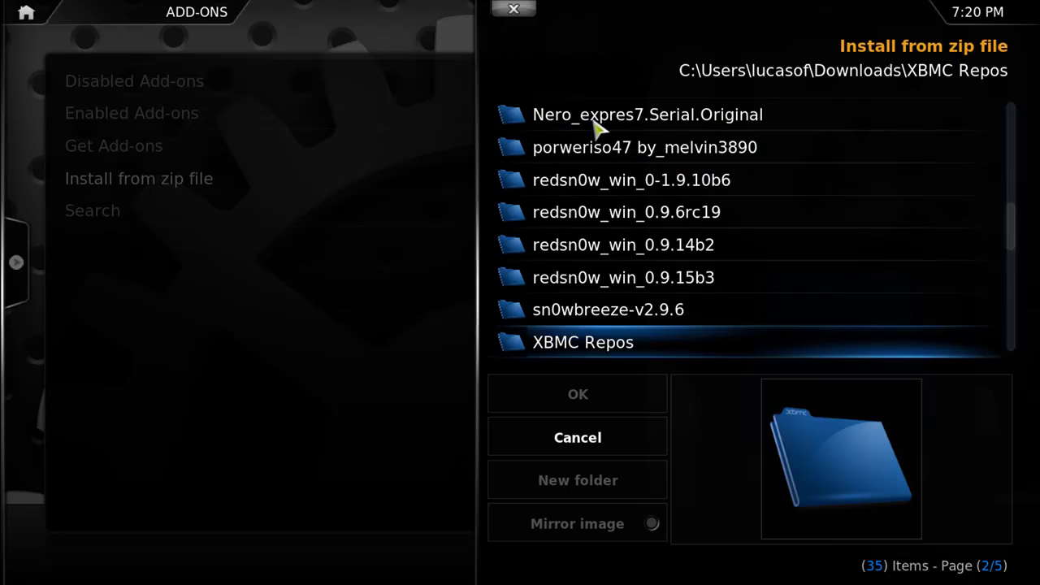
- Install the repository from repository.googlecode.anarchintosh-projects.1.0.1 (1).zip in the Downloads folder
left_click_drag(1022, 225, 1032, 351)
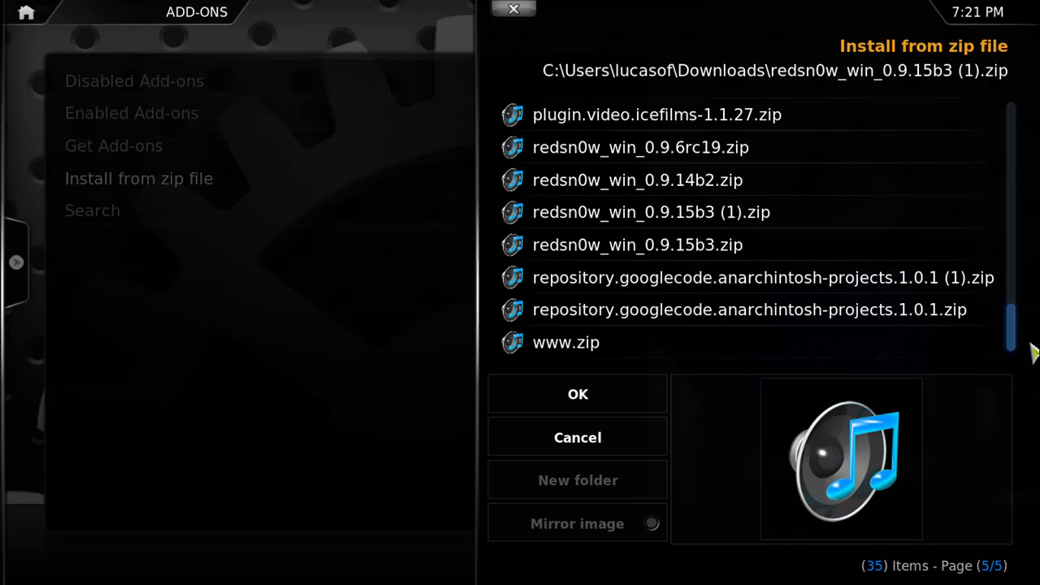
left_click(823, 286)
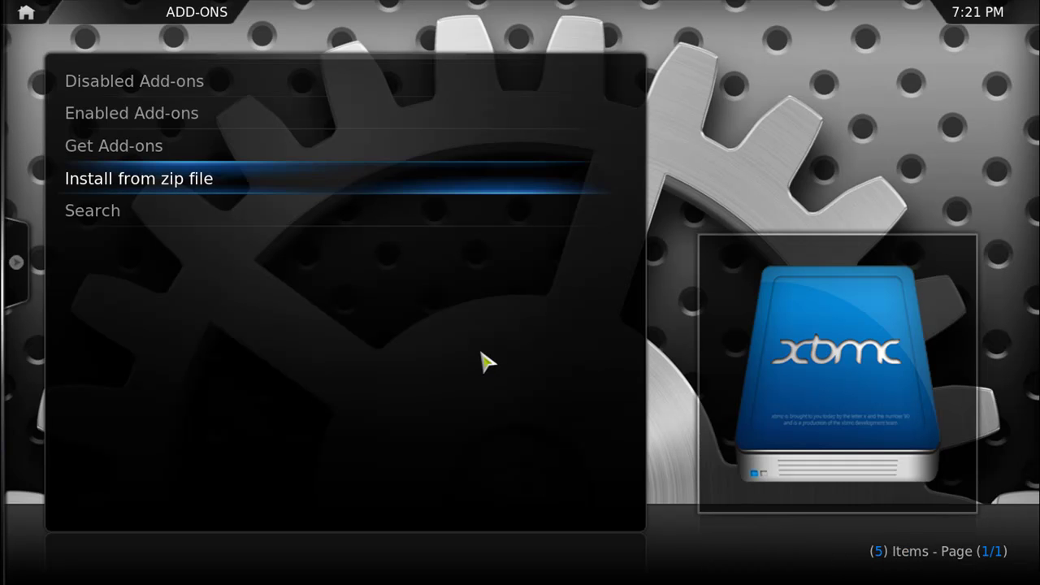
- Return to the home screen and open the list of more add-ons available for Videos
left_click(25, 13)
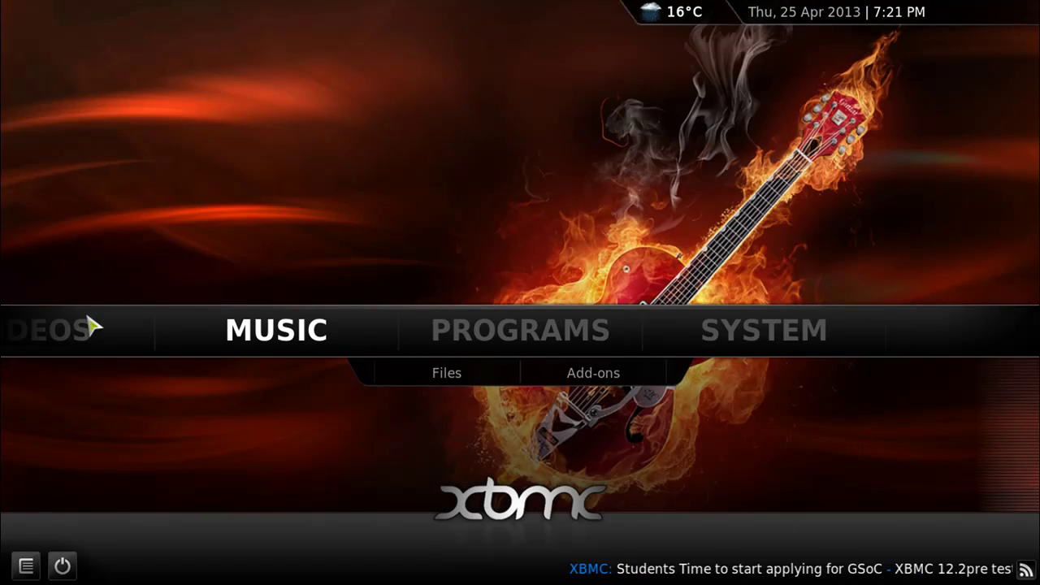
mouse_move(95, 325)
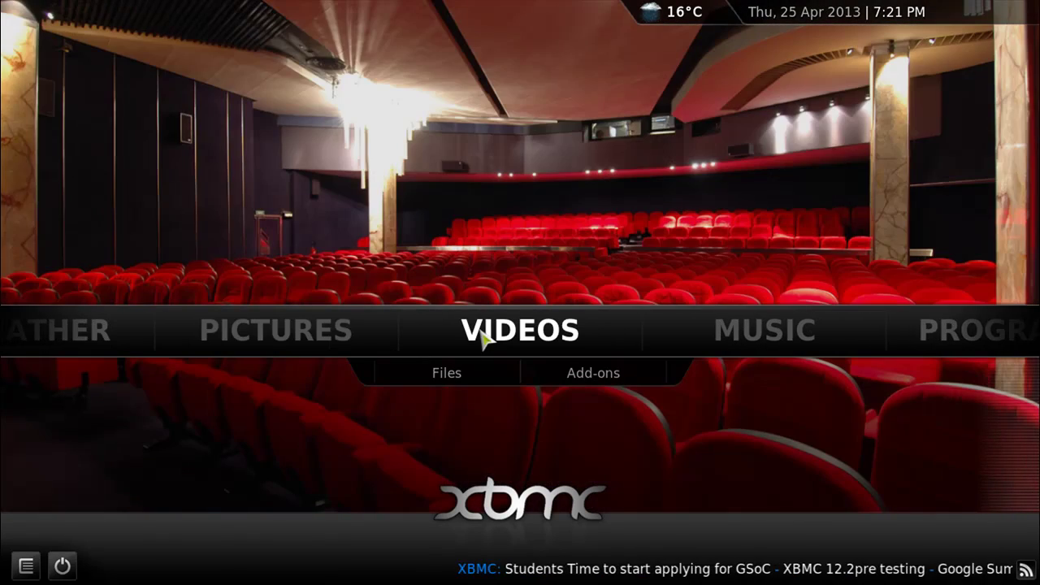
left_click(552, 370)
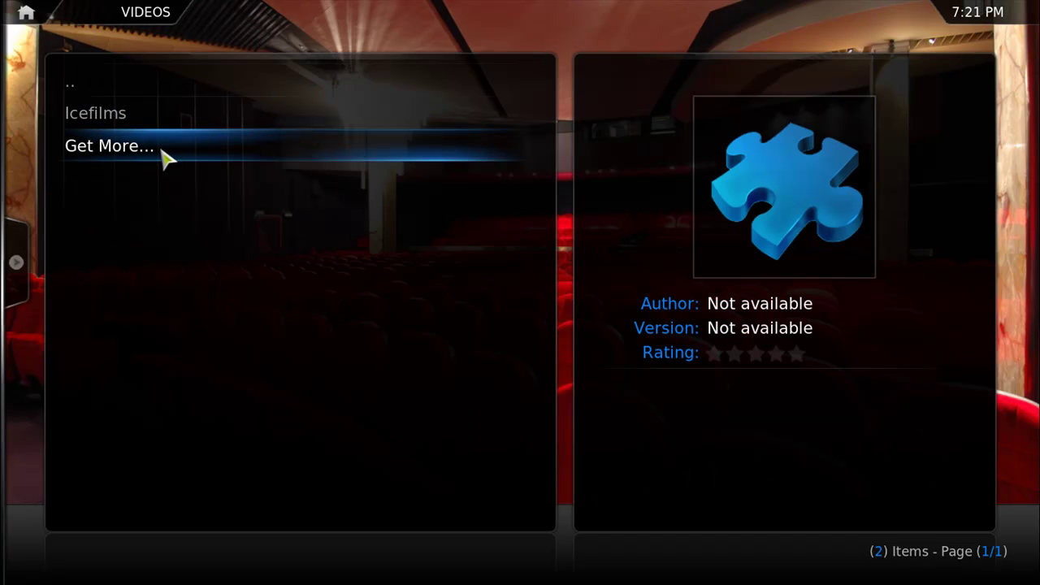
left_click(113, 146)
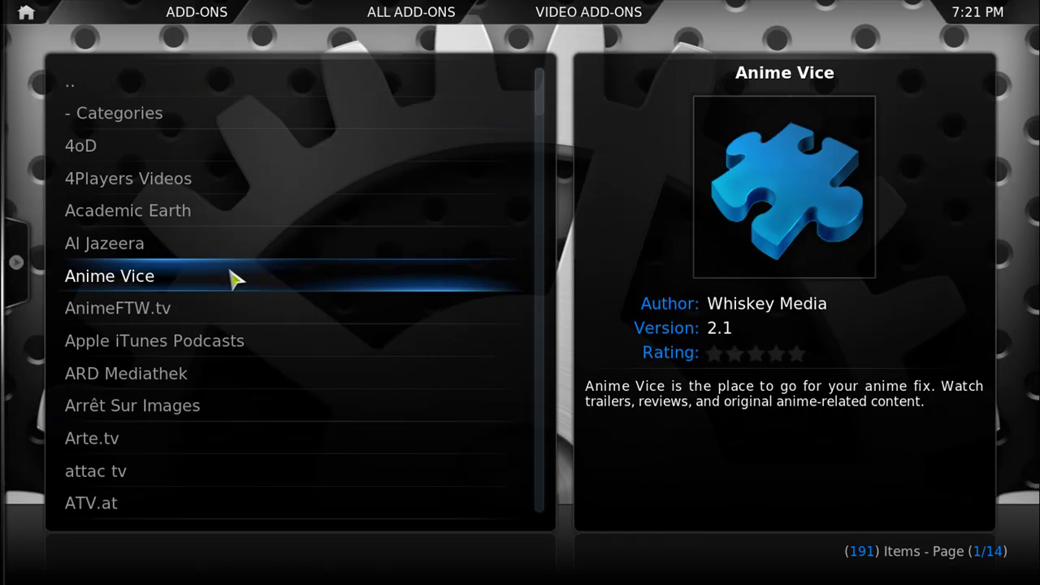
key("Down")
key("Down")
key("Down")
key("Down")
key("Down")
key("Down")
key("Down")
key("Down")
key("Down")
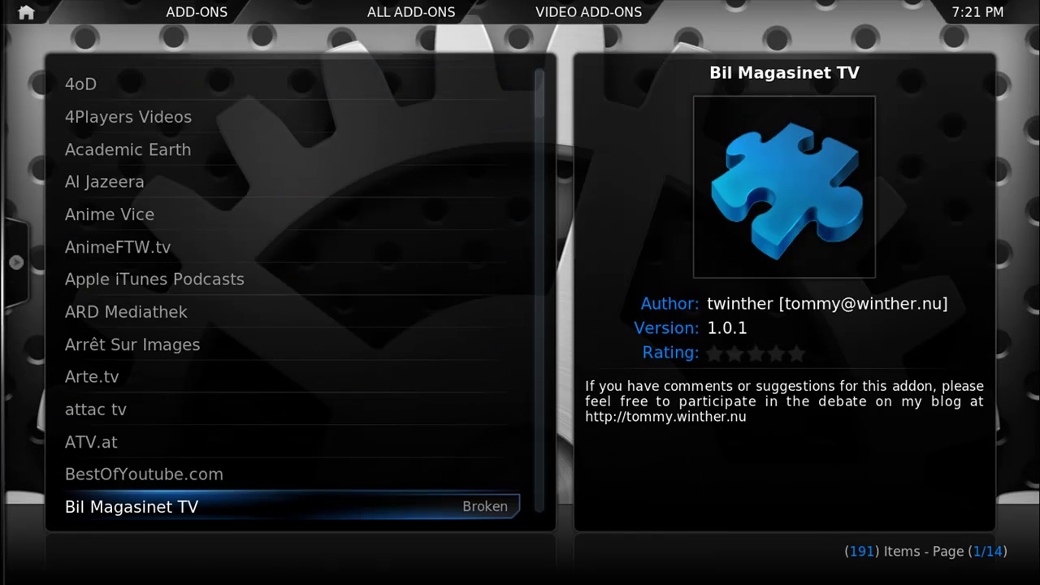
key("Return")
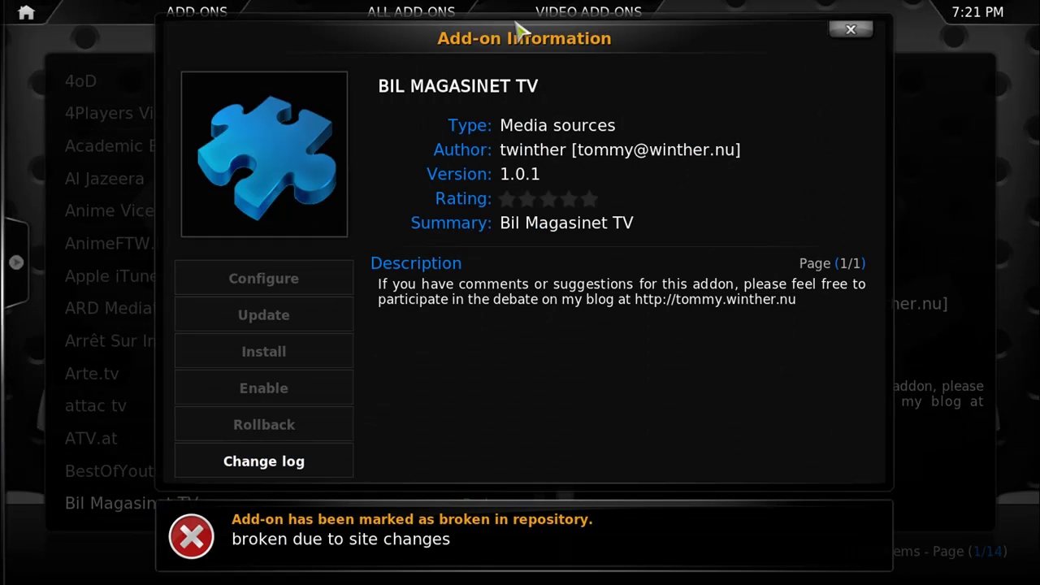
left_click(866, 32)
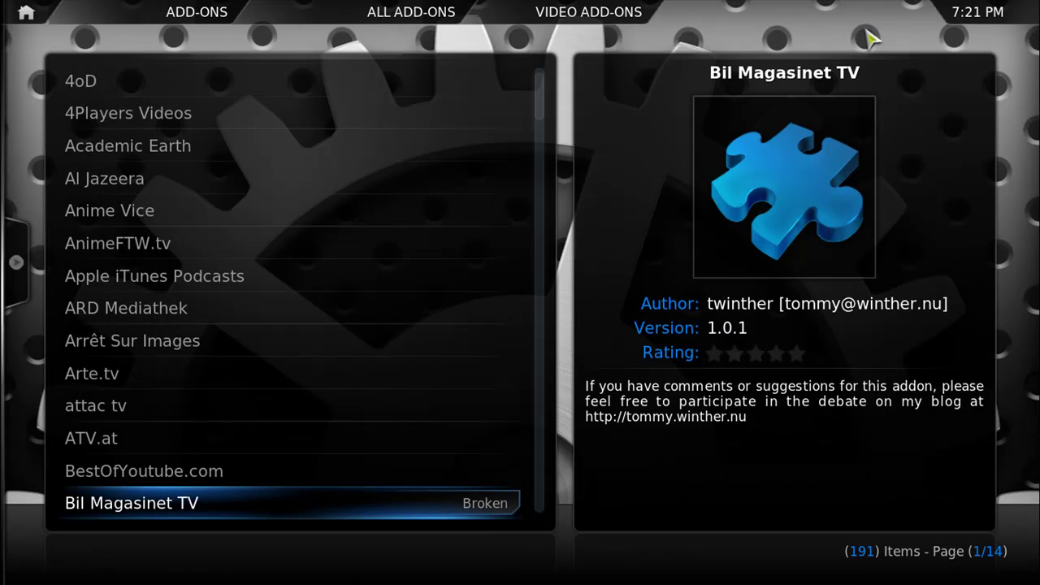
- Find Icefilms in the video add-ons list, view its add-on information and close it
key("Down")
key("Down")
key("Down")
key("Down")
key("Down")
key("Down")
key("Down")
key("Down")
key("Down")
key("Down")
key("Down")
key("Down")
key("Down")
key("Down")
key("Down")
key("Down")
key("Down")
key("Down")
key("Down")
key("Down")
key("Down")
key("Down")
key("Down")
key("Down")
key("Down")
key("Down")
key("Down")
key("Down")
key("Down")
key("Down")
key("Down")
key("Down")
key("Down")
key("Down")
key("Down")
key("Down")
key("Down")
key("Down")
key("Down")
key("Down")
key("Down")
key("Down")
key("Down")
key("Down")
key("Down")
key("Down")
key("Down")
key("Down")
key("Down")
key("Down")
key("Down")
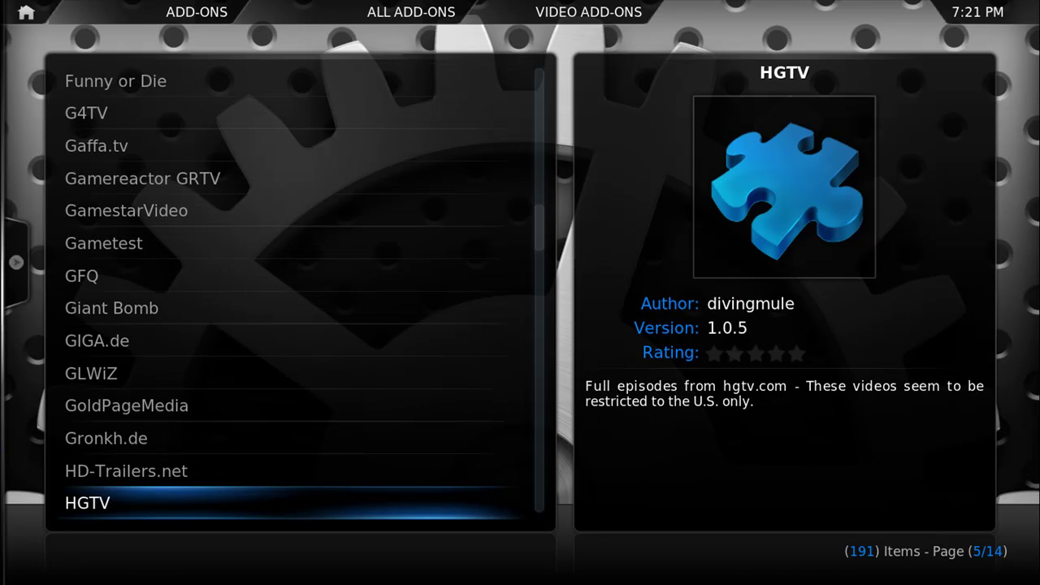
key("Down")
key("Down")
key("Down")
key("Down")
key("Down")
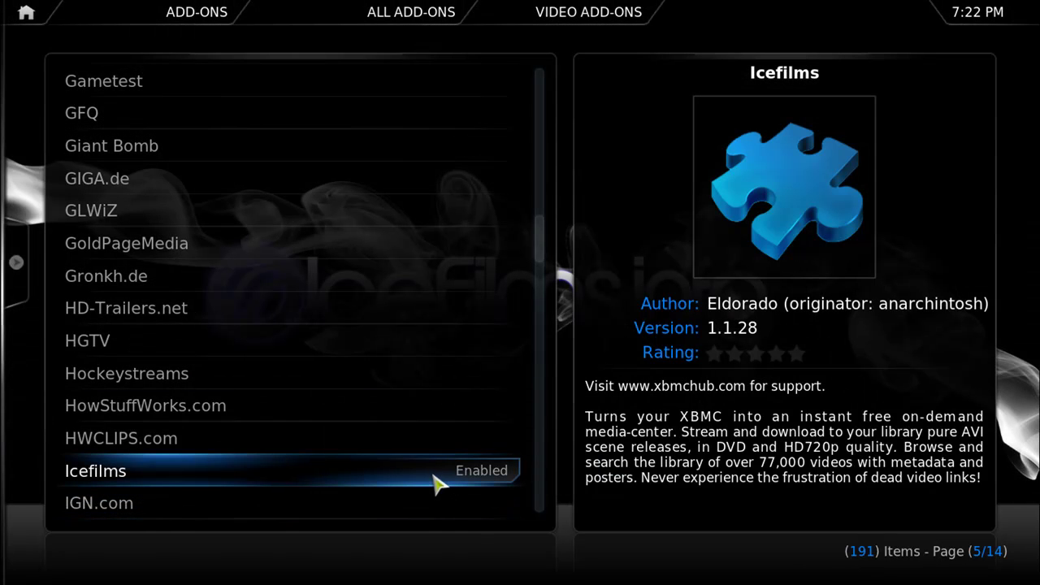
left_click(367, 477)
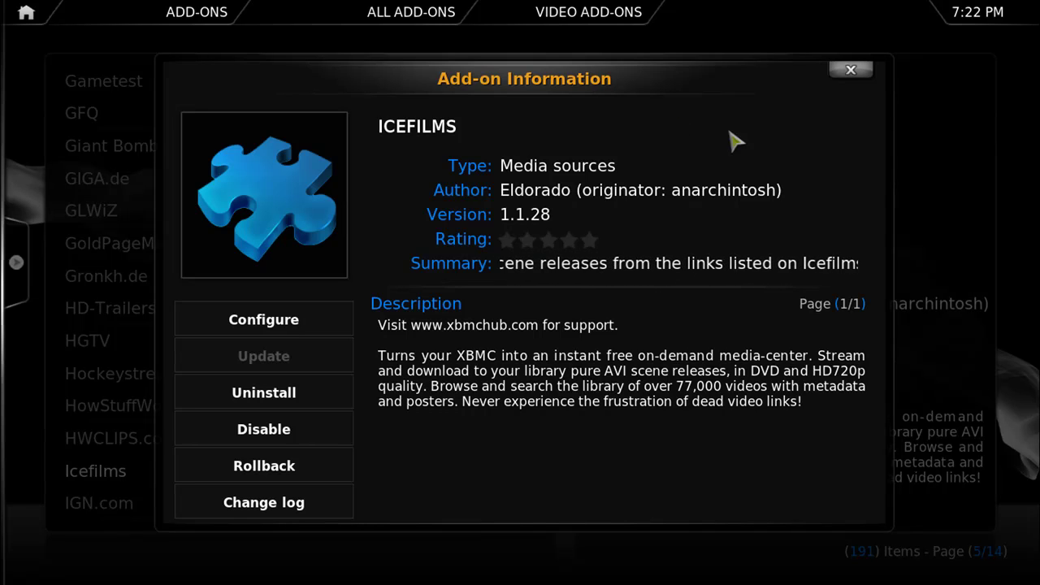
left_click(851, 70)
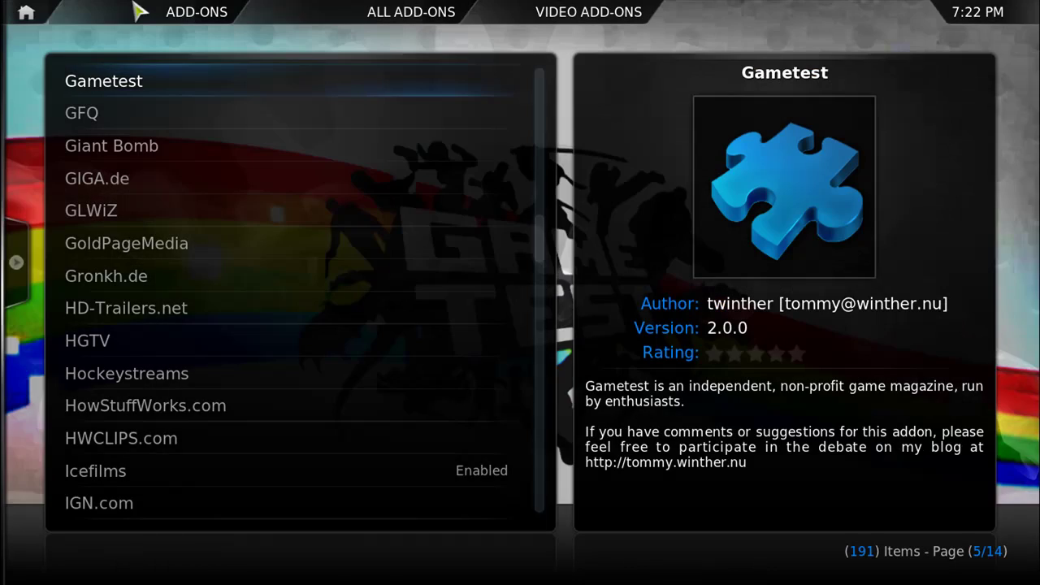
- Return to the home screen and open the Icefilms add-on from the Videos add-ons
left_click(27, 6)
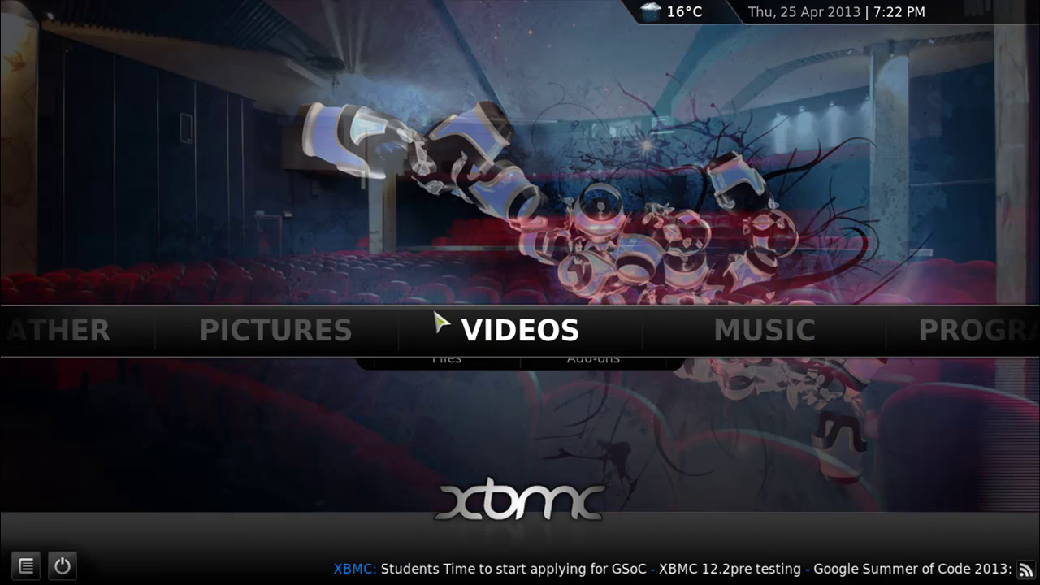
left_click(465, 330)
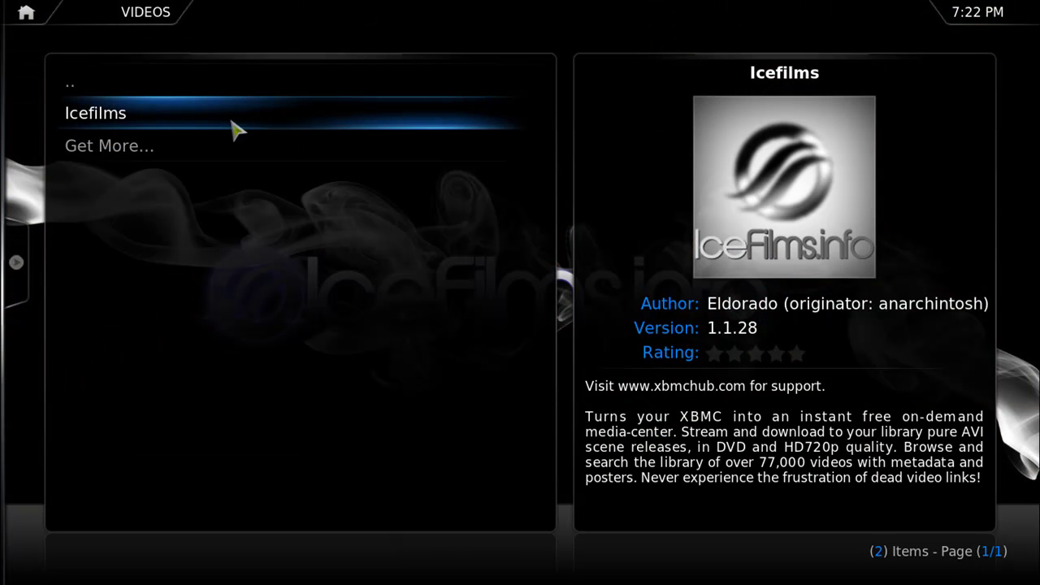
left_click(231, 124)
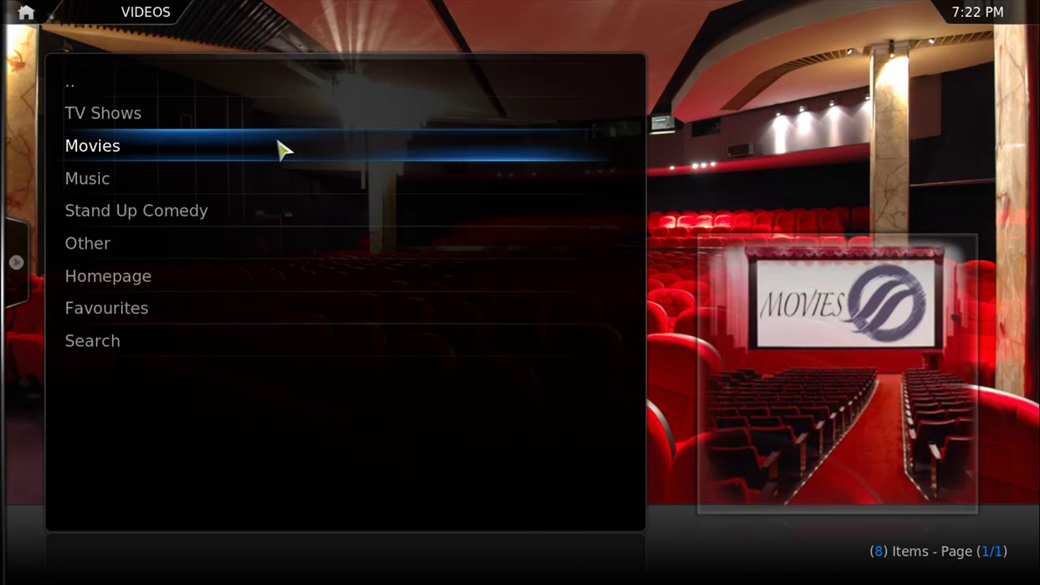
- Open the Popular list of HD 720p movies in Icefilms
left_click(280, 150)
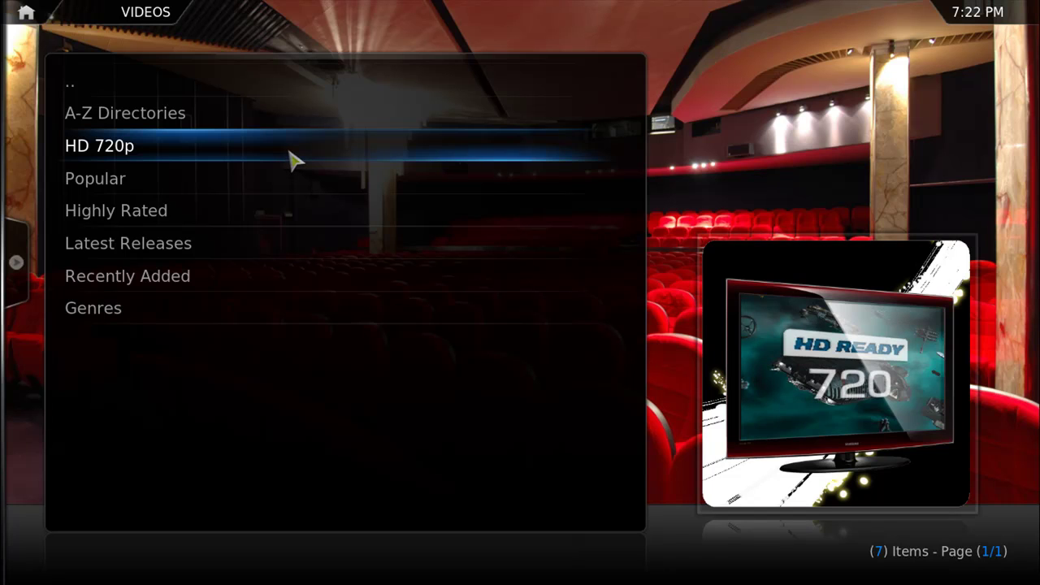
left_click(294, 160)
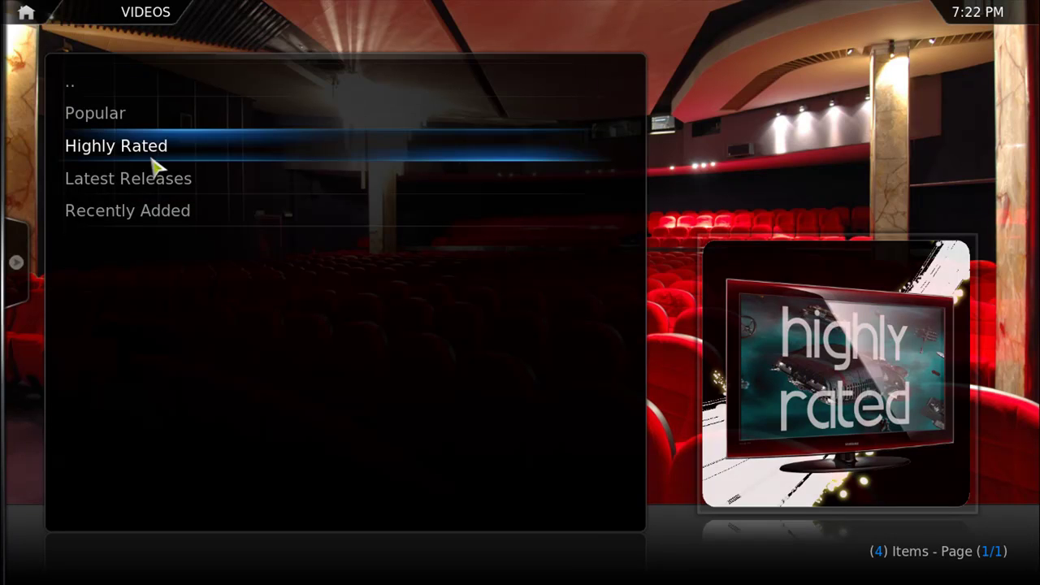
left_click(122, 114)
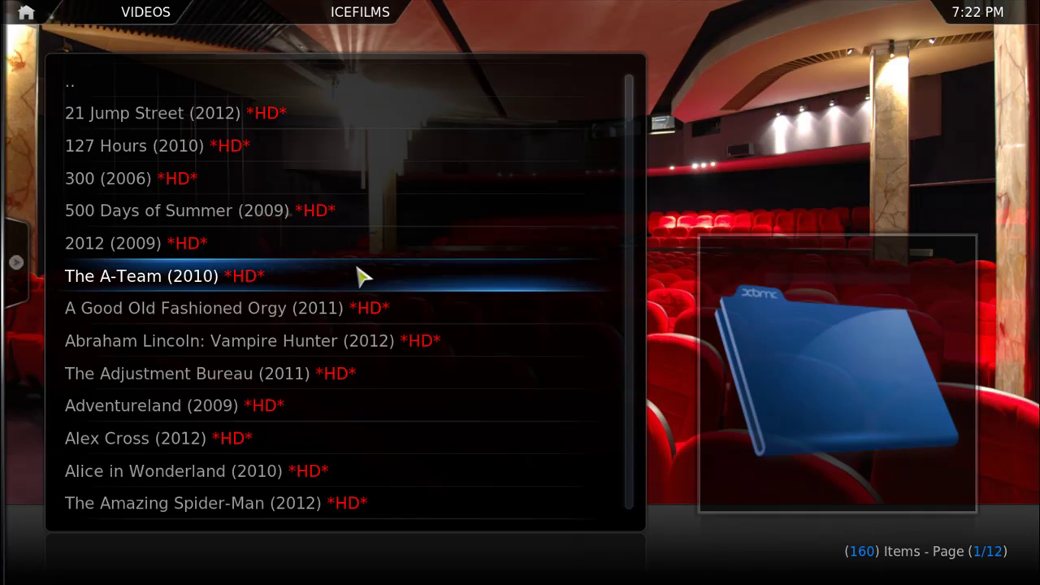
left_click_drag(631, 106, 617, 55)
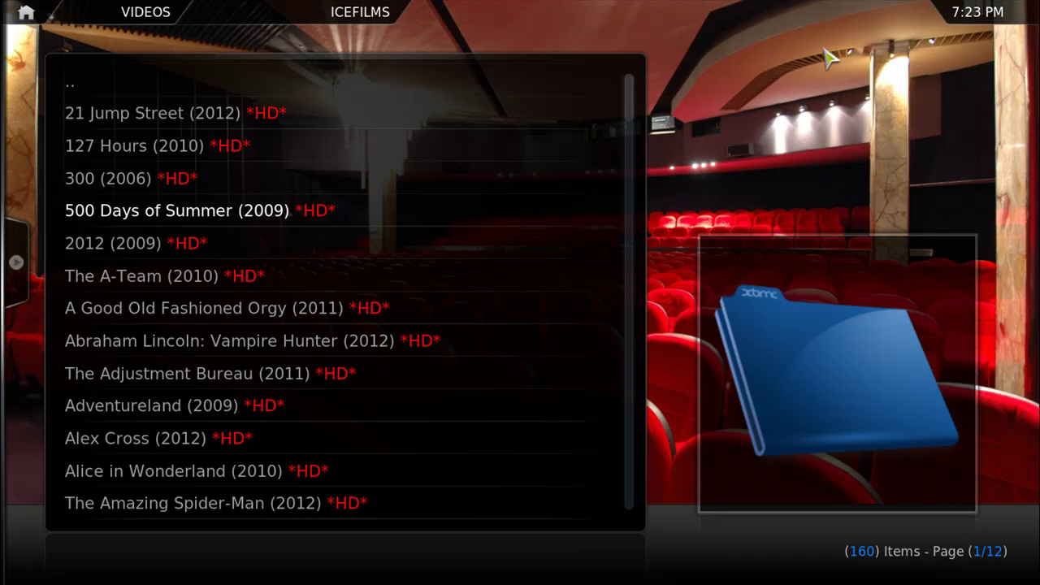